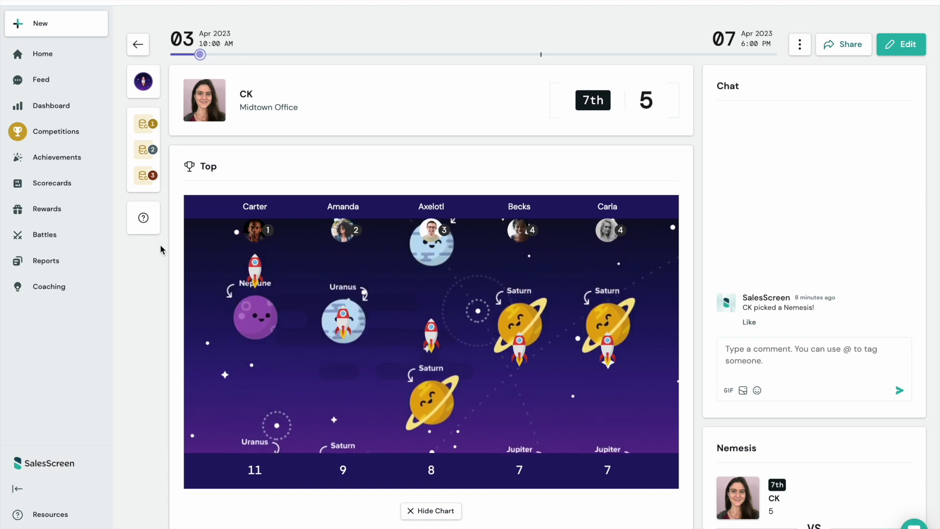
pyautogui.click(144, 219)
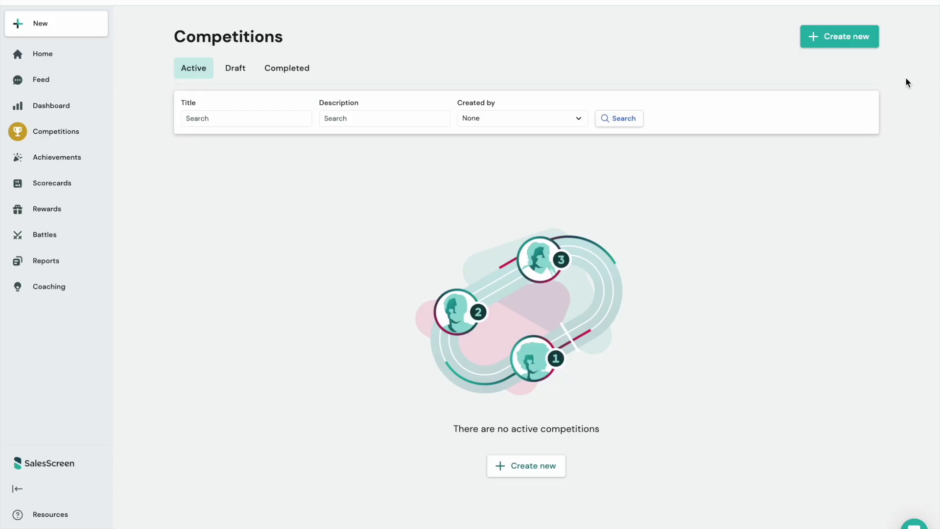
# Start a new Standard competition, preview layouts such as Running, Cabins and Skyscrapers, and select the Spaceships layout
pyautogui.click(860, 37)
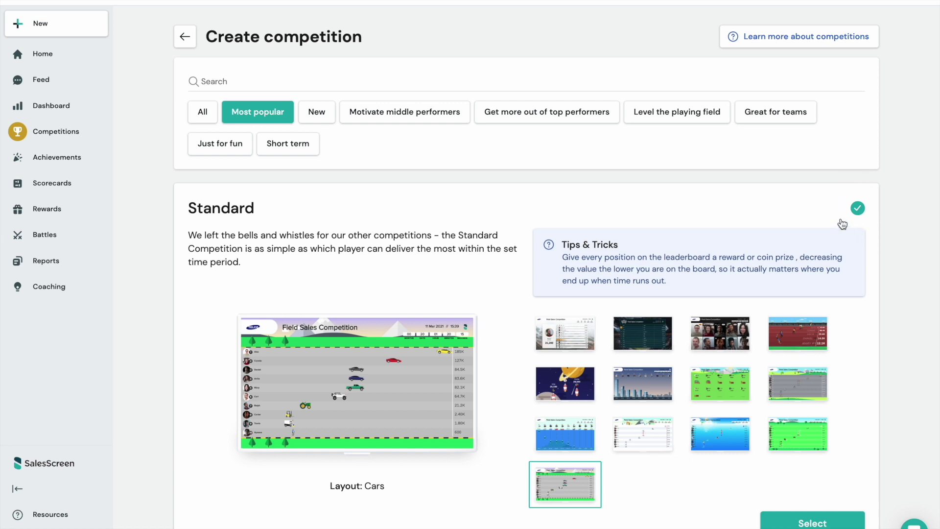
pyautogui.click(795, 339)
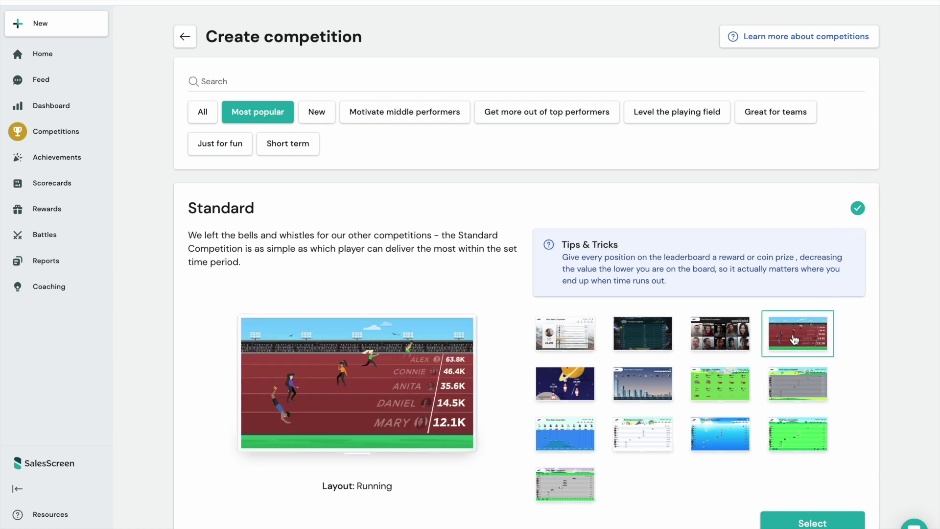
pyautogui.click(738, 336)
pyautogui.click(718, 384)
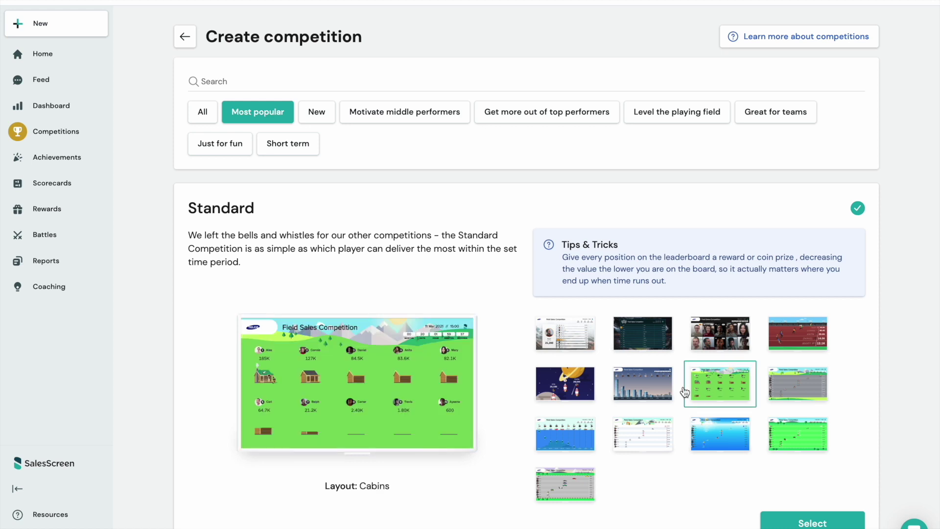
pyautogui.click(655, 392)
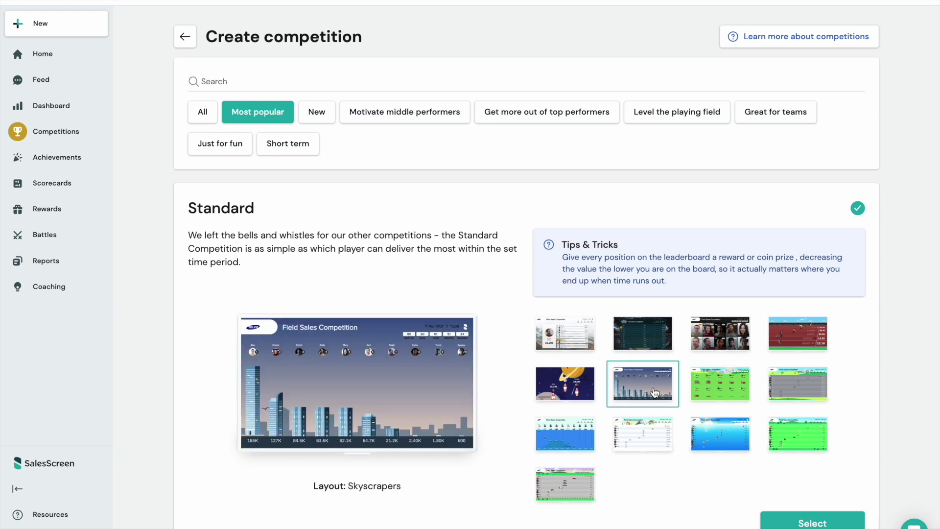
pyautogui.click(583, 397)
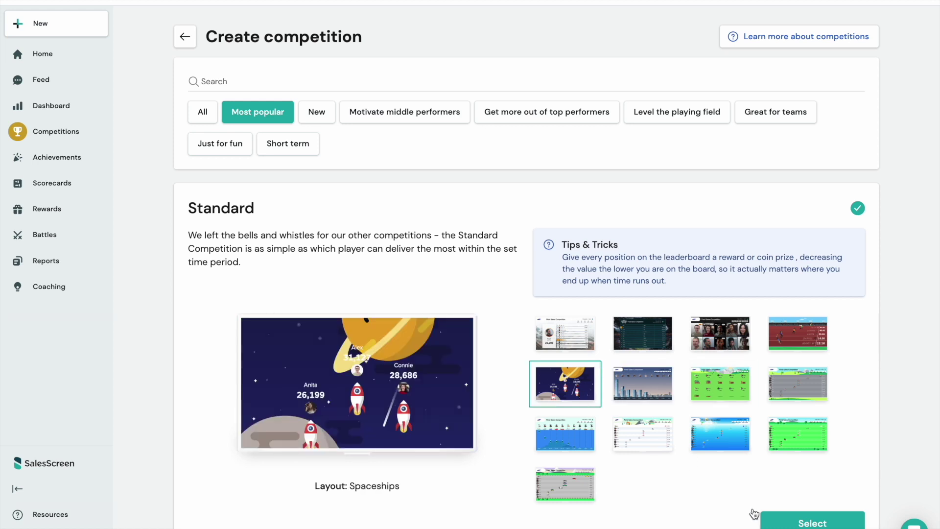
pyautogui.click(782, 524)
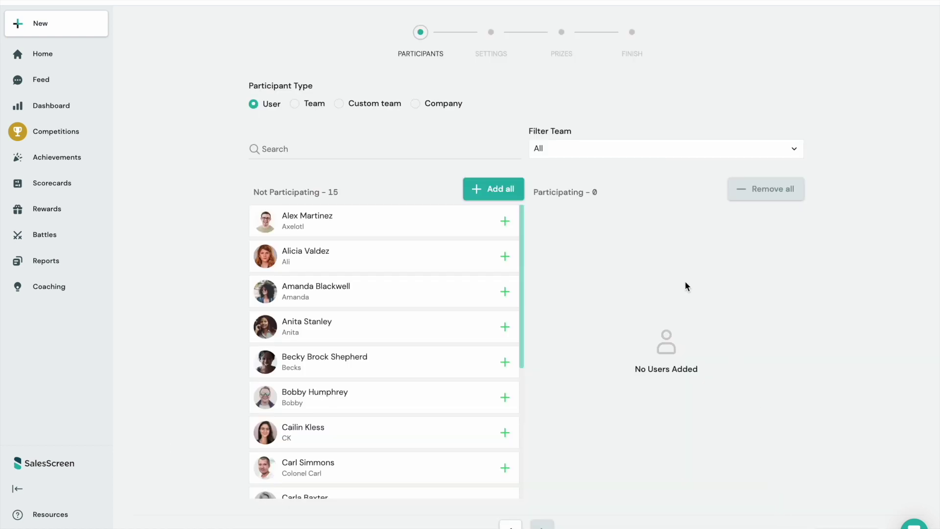
pyautogui.click(491, 227)
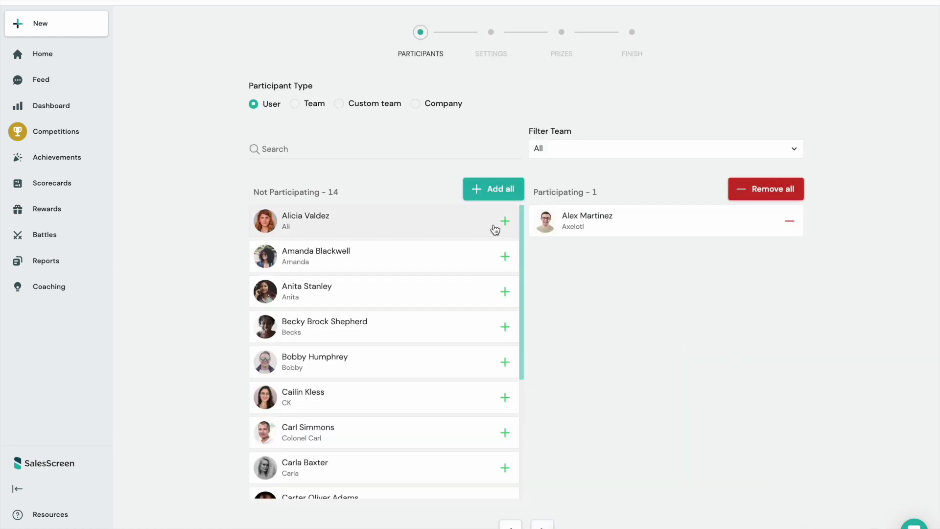
pyautogui.click(491, 254)
pyautogui.click(483, 220)
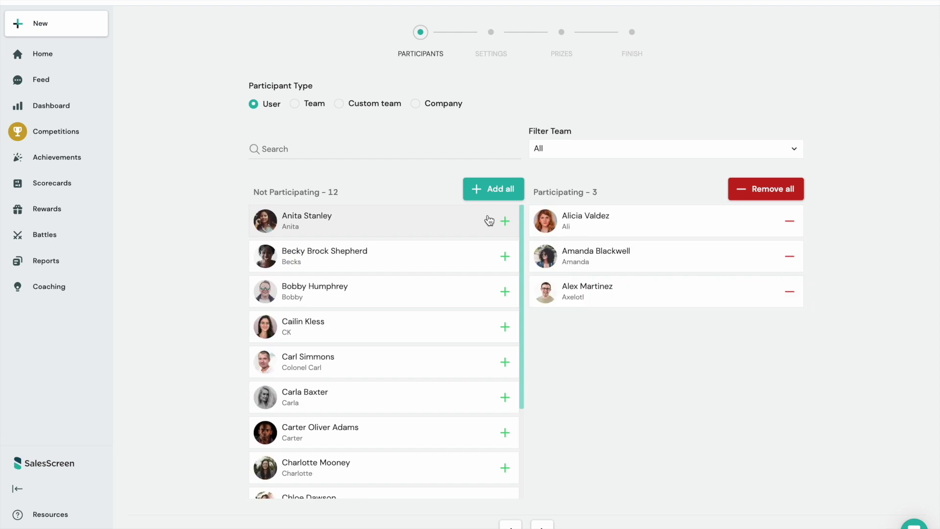
pyautogui.click(634, 227)
pyautogui.click(634, 226)
pyautogui.click(634, 224)
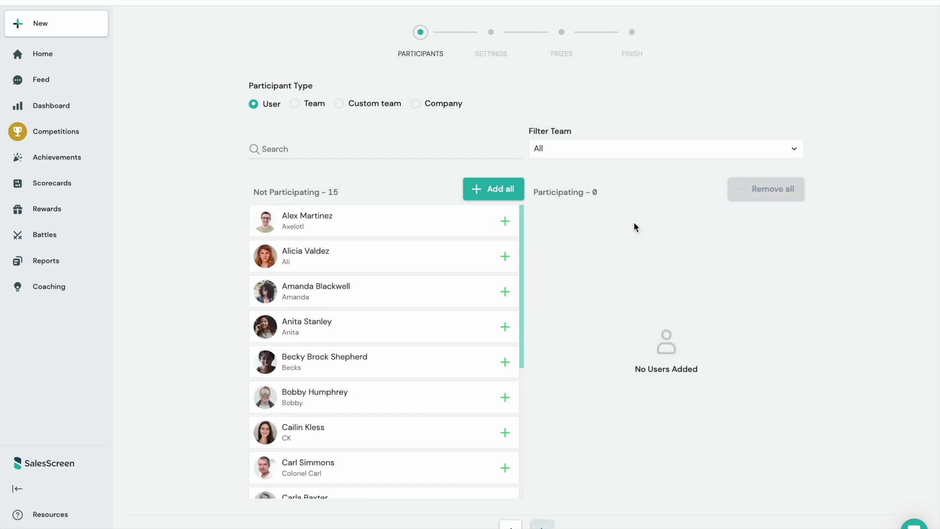
# Add all available users as participants and continue to the competition settings
pyautogui.click(499, 196)
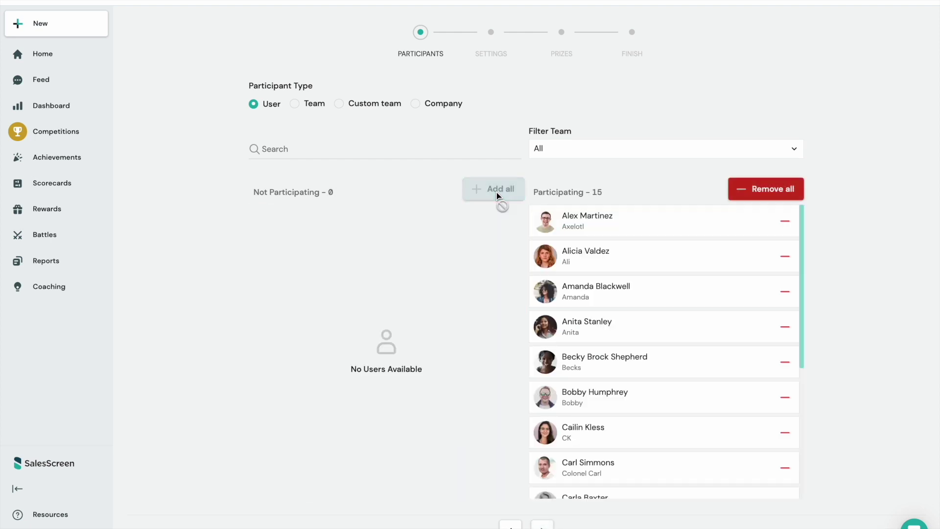
pyautogui.click(547, 525)
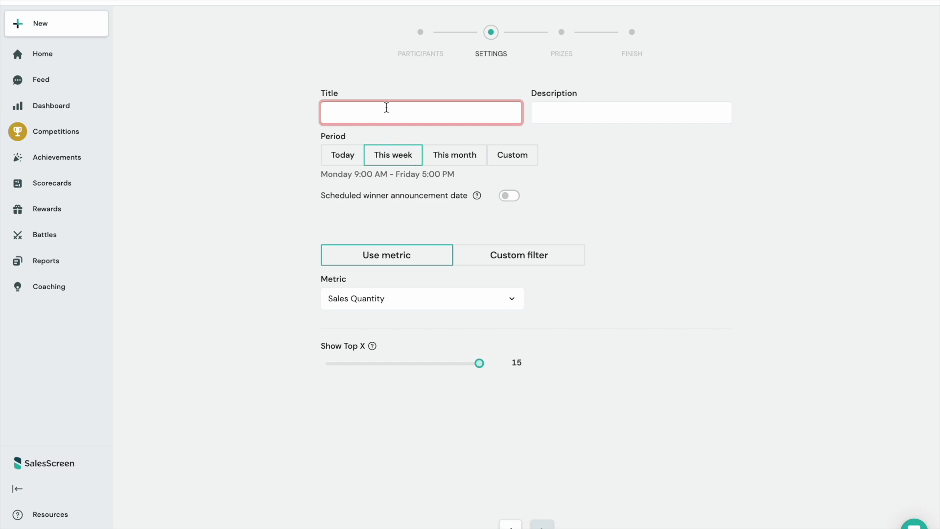
# Title the competition "Call Blaster Challenge!" followed by a rocket emoji
pyautogui.write('Call Blaste')
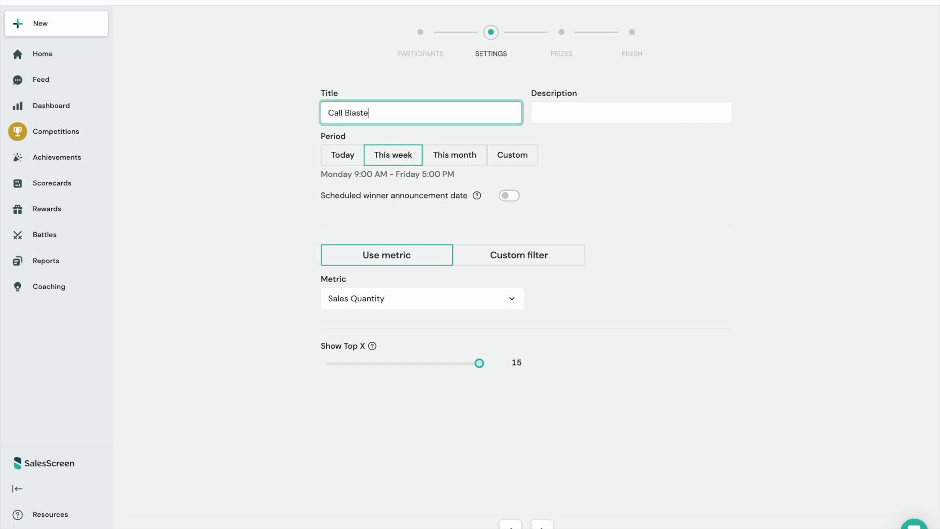
pyautogui.write('r Challenge!')
pyautogui.rightClick(418, 112)
pyautogui.click(438, 116)
pyautogui.click(384, 180)
# Enter the description "Let's make first contact" followed by an alien emoji
pyautogui.press('Tab')
pyautogui.write('L')
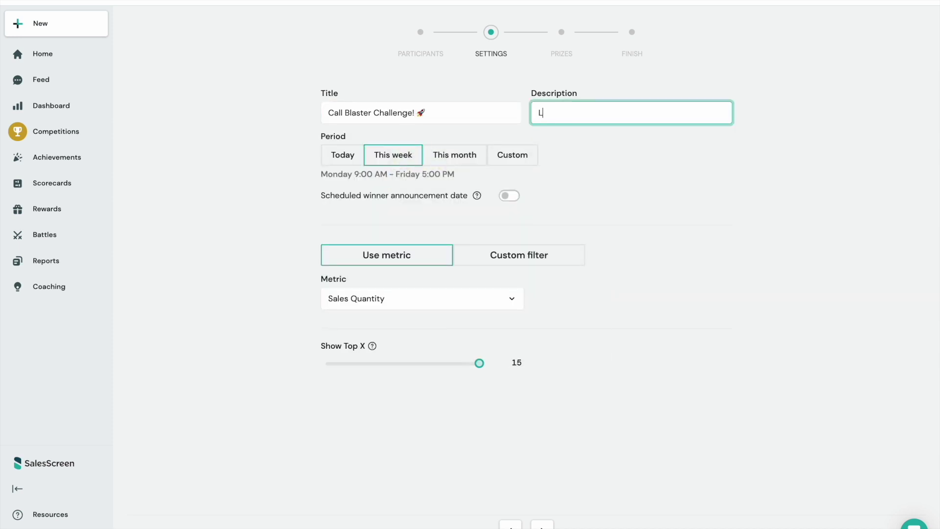
pyautogui.write("et's make first contact")
pyautogui.rightClick(636, 113)
pyautogui.click(672, 119)
pyautogui.click(653, 177)
pyautogui.click(344, 158)
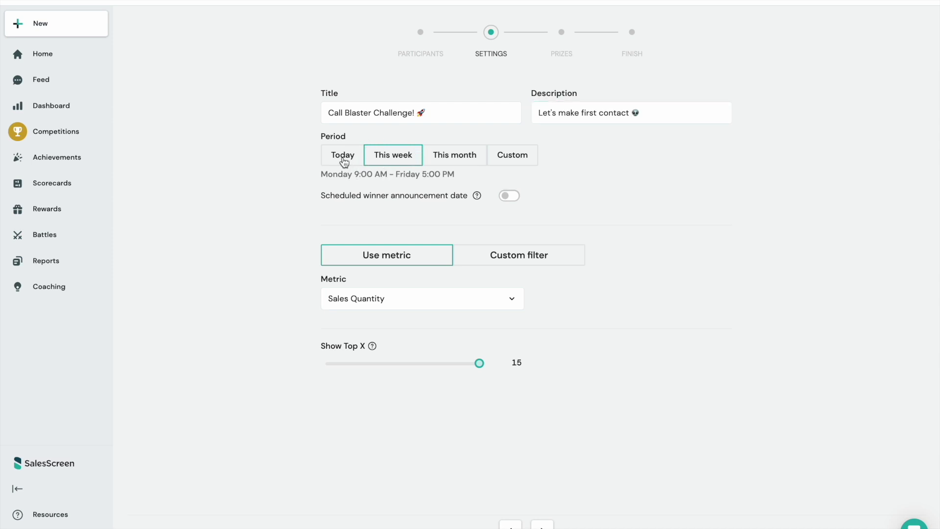
pyautogui.click(455, 162)
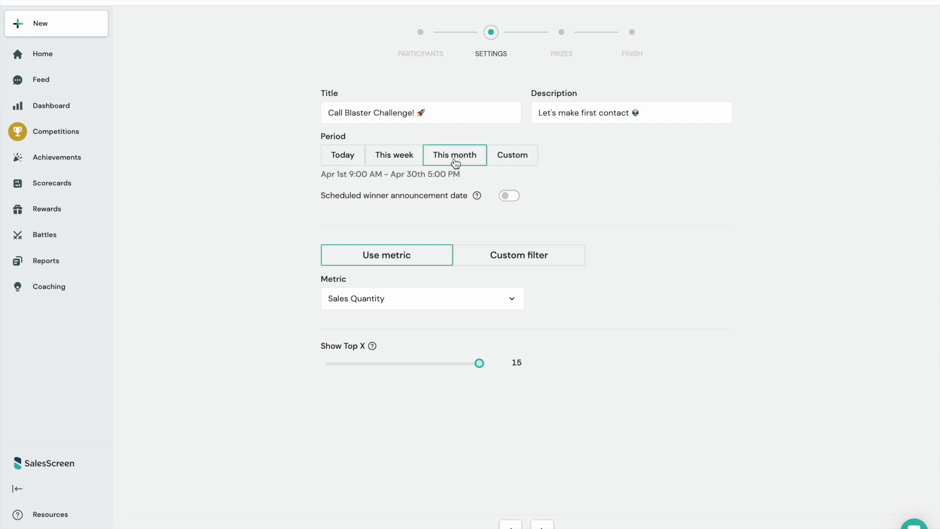
pyautogui.click(392, 164)
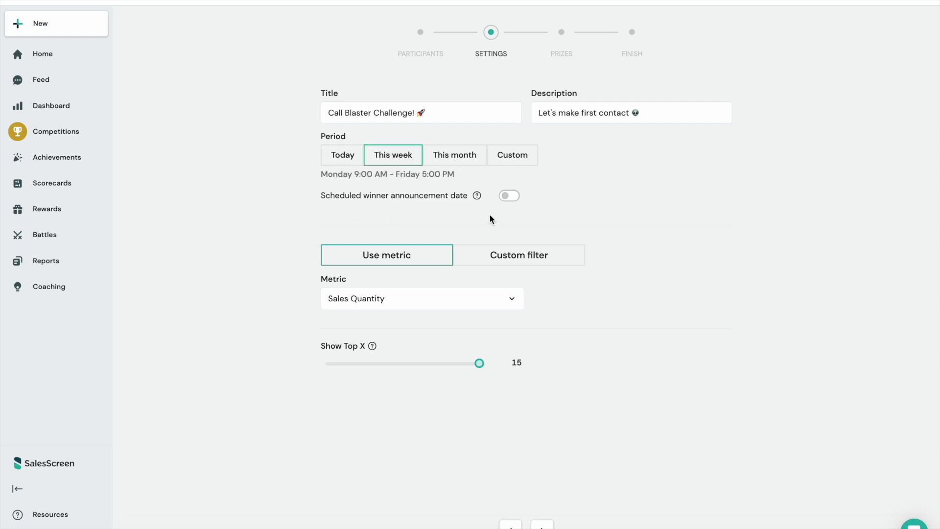
# Enable the scheduled winner announcement and set it to 04/10/2023 at 10:00 AM
pyautogui.click(507, 201)
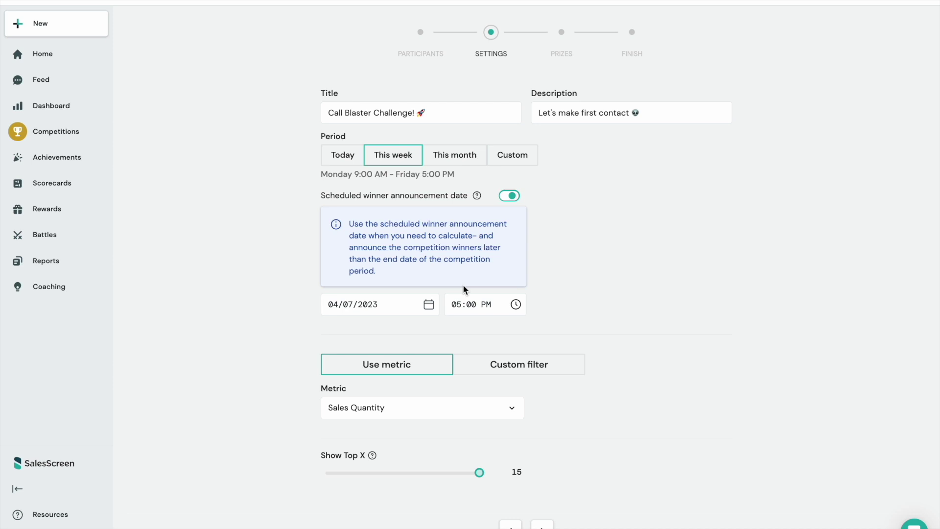
pyautogui.click(429, 304)
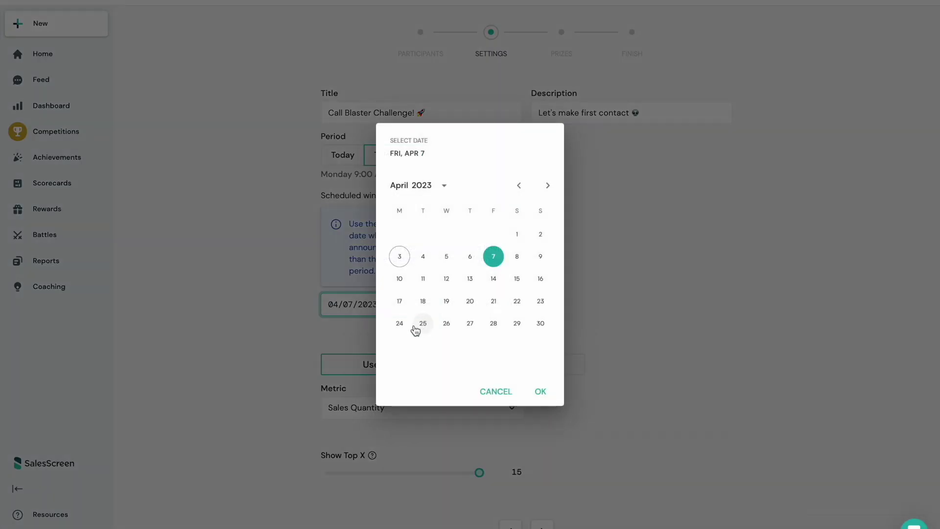
pyautogui.click(400, 283)
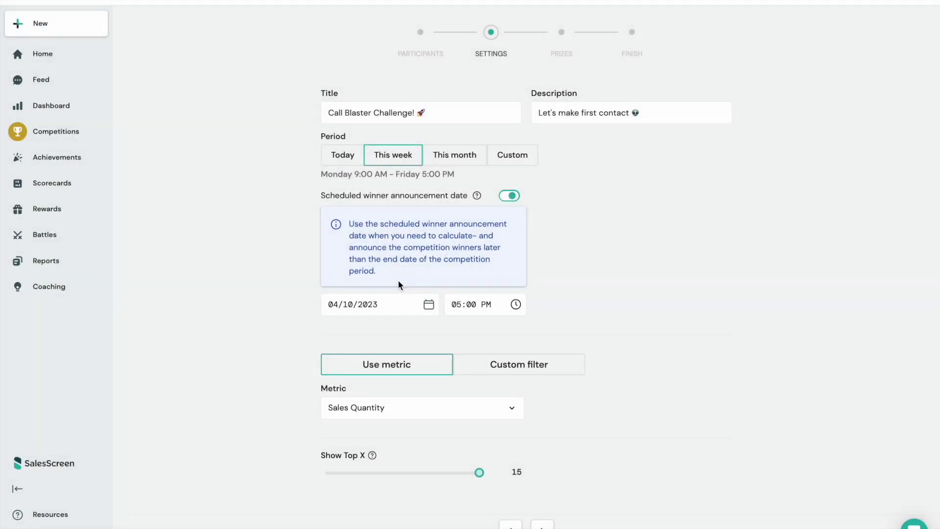
pyautogui.click(472, 304)
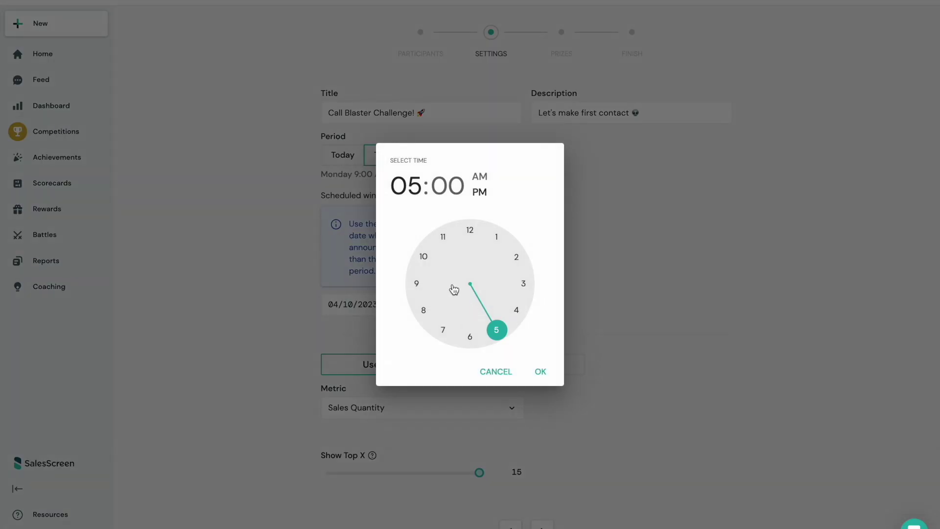
pyautogui.click(425, 257)
pyautogui.click(471, 177)
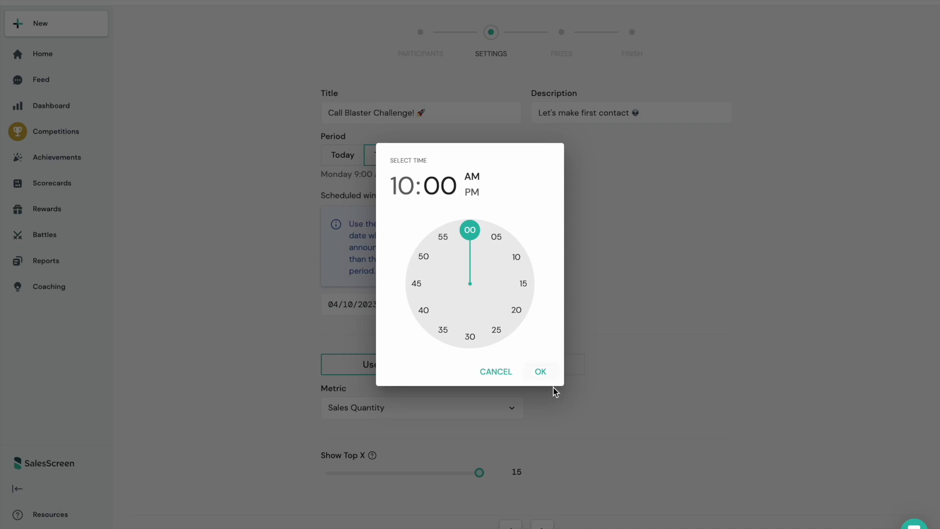
pyautogui.click(541, 373)
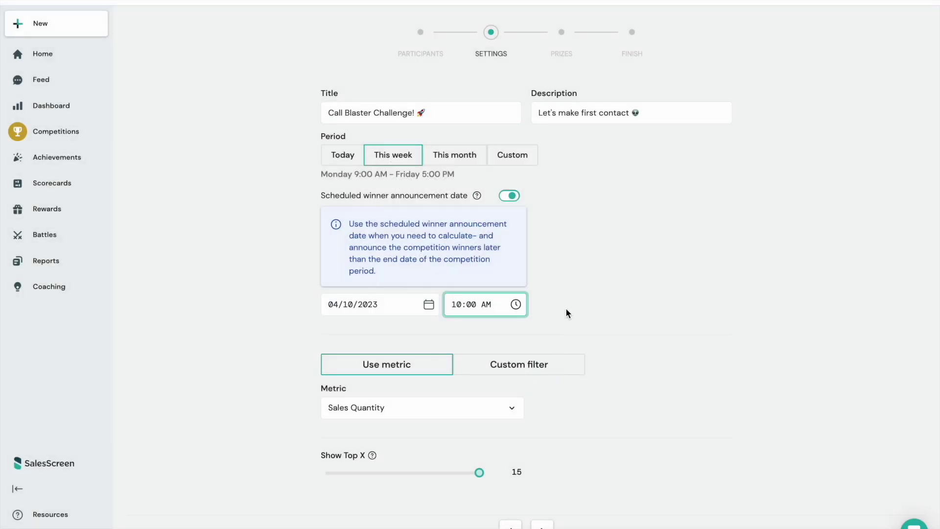
# Use a custom filter that competes on Calls, limited to Outbound Call activities and measured in Quantity
pyautogui.click(450, 416)
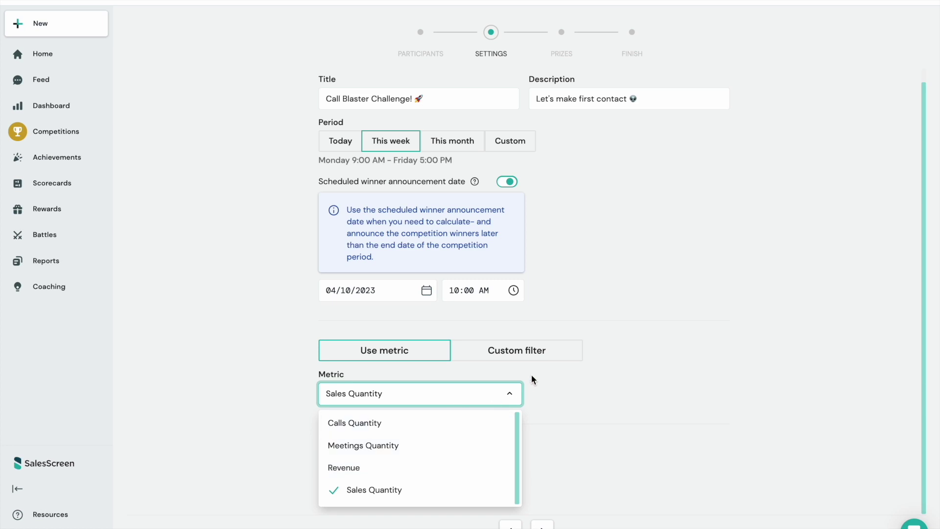
pyautogui.click(532, 354)
pyautogui.scroll(-1, 637, 392)
pyautogui.click(671, 371)
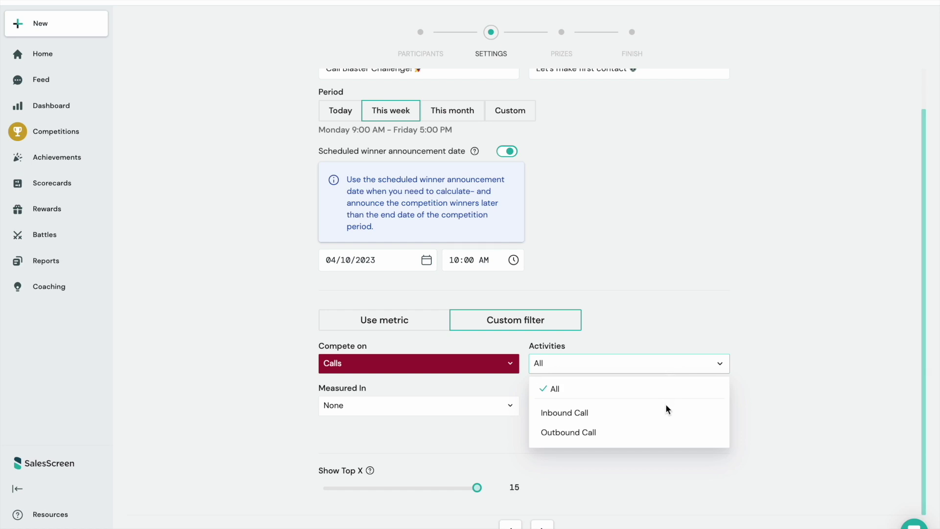
pyautogui.click(664, 436)
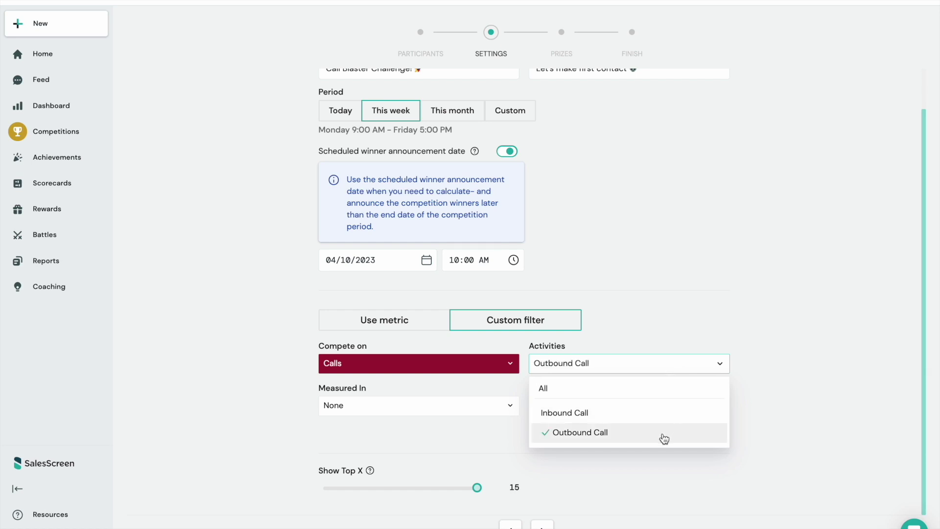
pyautogui.click(777, 410)
pyautogui.click(472, 416)
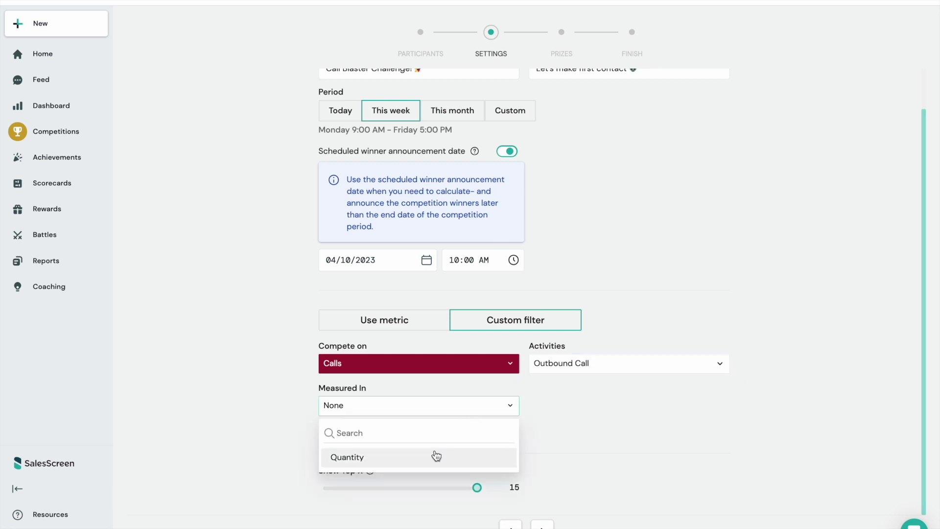
pyautogui.click(434, 453)
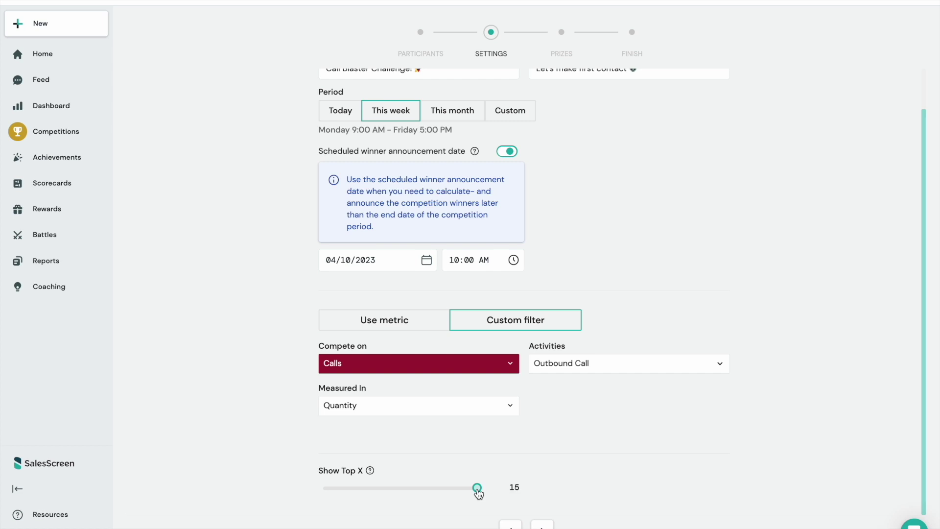
# Lower the Show Top X value and continue to the prize settings
pyautogui.moveTo(477, 493); pyautogui.dragTo(382, 495)
pyautogui.click(542, 524)
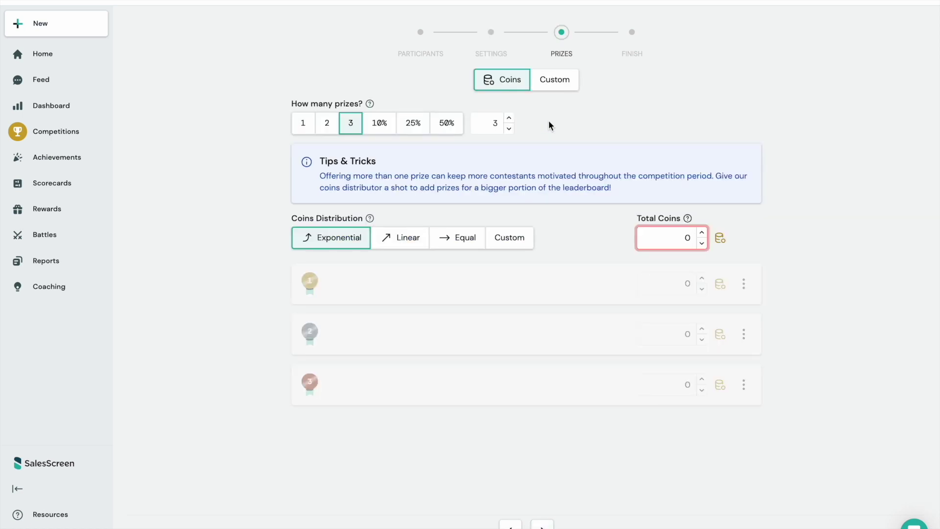
# Examine the custom prize option, return to coin prizes, and browse the rewards that coins can buy
pyautogui.click(553, 90)
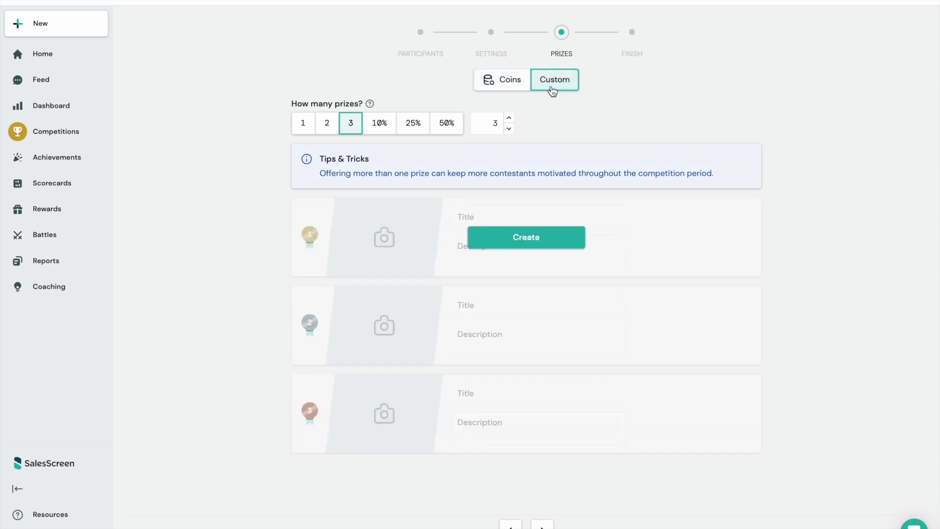
pyautogui.click(506, 87)
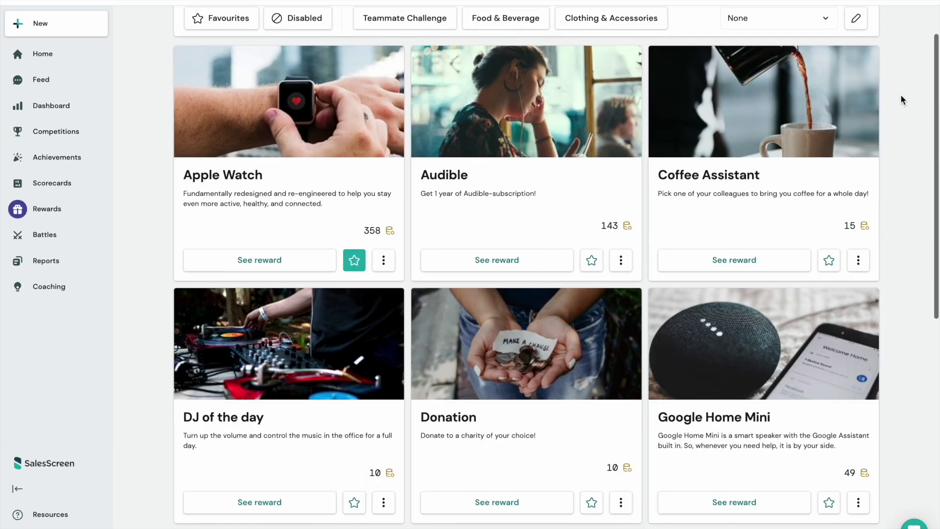
pyautogui.scroll(-2, 904, 100)
pyautogui.scroll(-5, 902, 96)
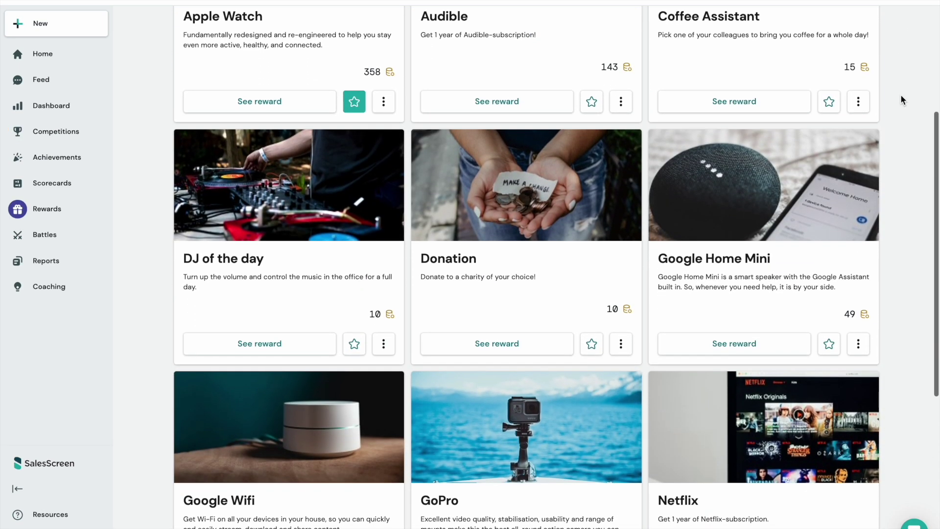
pyautogui.scroll(-2, 903, 99)
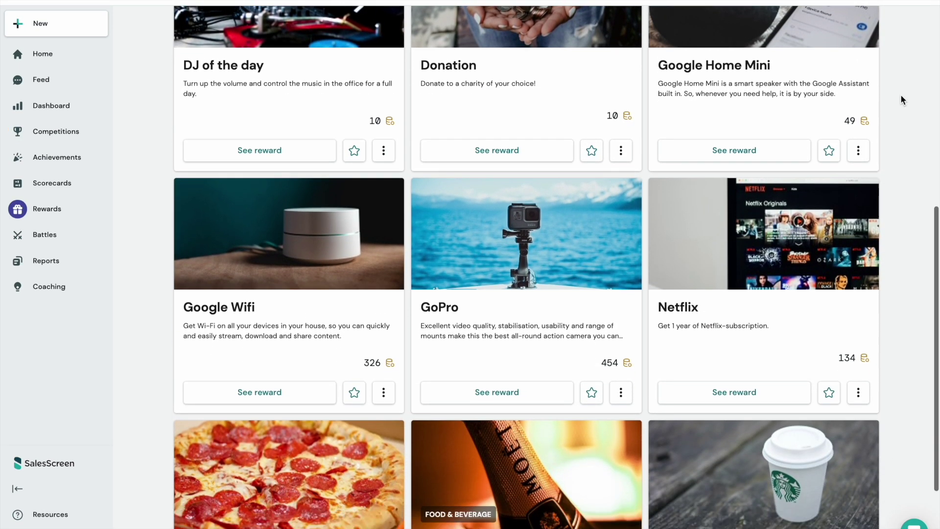
pyautogui.scroll(-2, 904, 100)
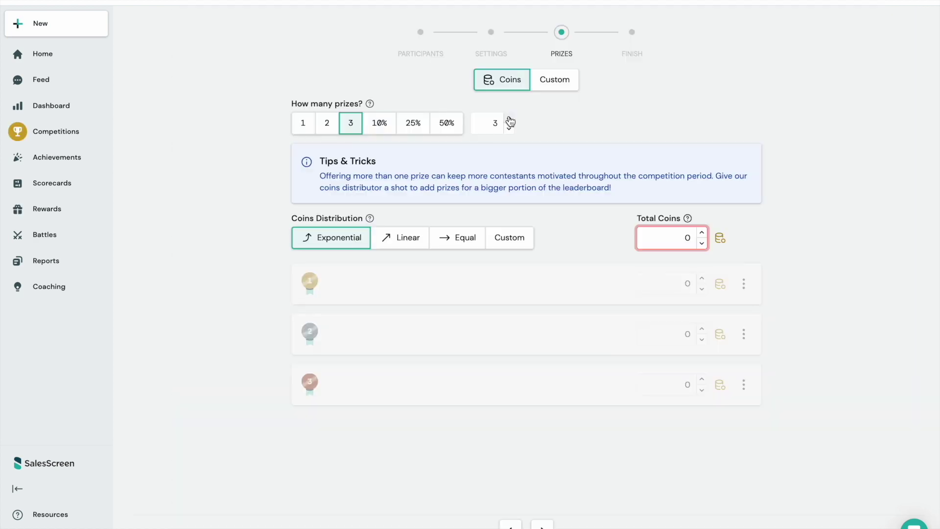
# Set the number of coin prizes to 5
pyautogui.click(507, 119)
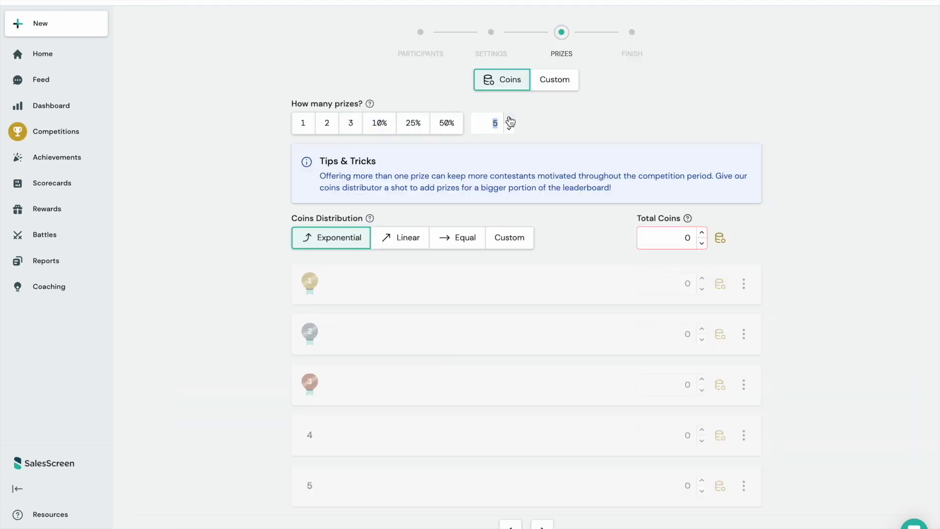
# Try other prize counts, including the 50%, 25% and 10% options, and set the number of prizes to 3
pyautogui.click(506, 119)
pyautogui.click(506, 119)
pyautogui.click(507, 120)
pyautogui.click(507, 128)
pyautogui.click(507, 129)
pyautogui.click(508, 129)
pyautogui.click(507, 129)
pyautogui.click(440, 126)
pyautogui.click(414, 129)
pyautogui.click(390, 130)
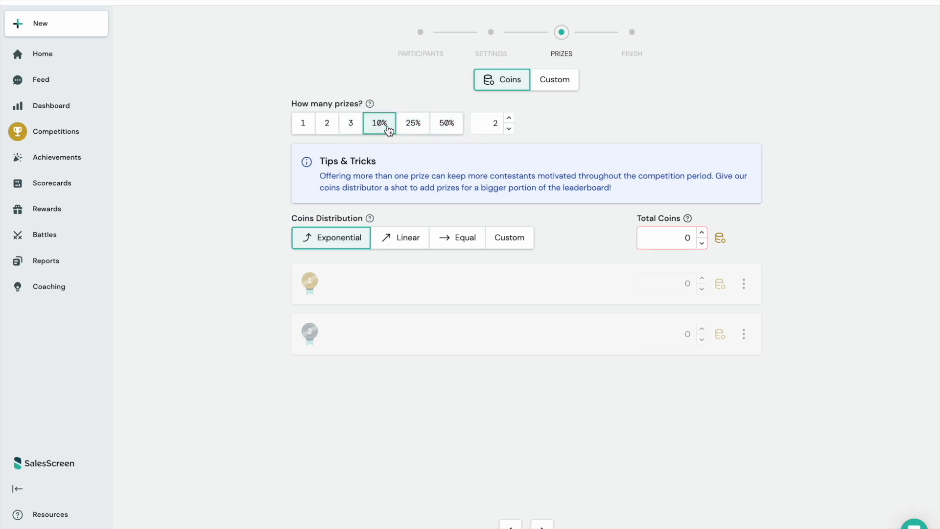
pyautogui.click(351, 133)
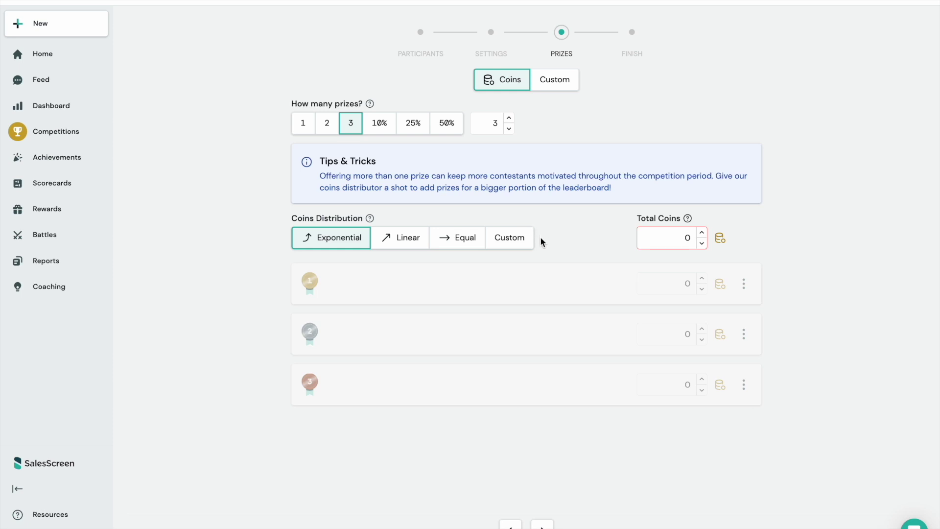
# Try a custom coin distribution giving 5 coins for first place and 1 coin each for second and third
pyautogui.click(523, 240)
pyautogui.click(704, 280)
pyautogui.click(703, 280)
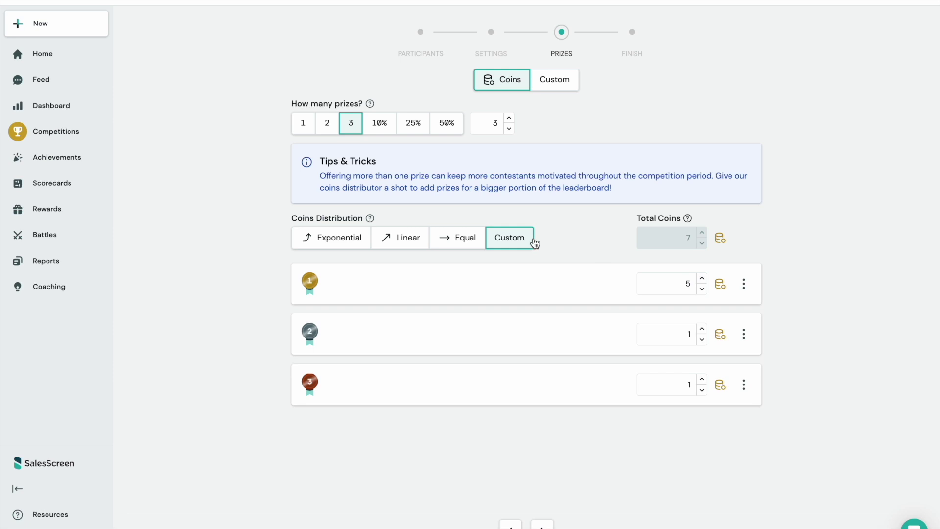
# Use the Exponential coin distribution and set the total coins to 100
pyautogui.click(349, 237)
pyautogui.click(687, 240)
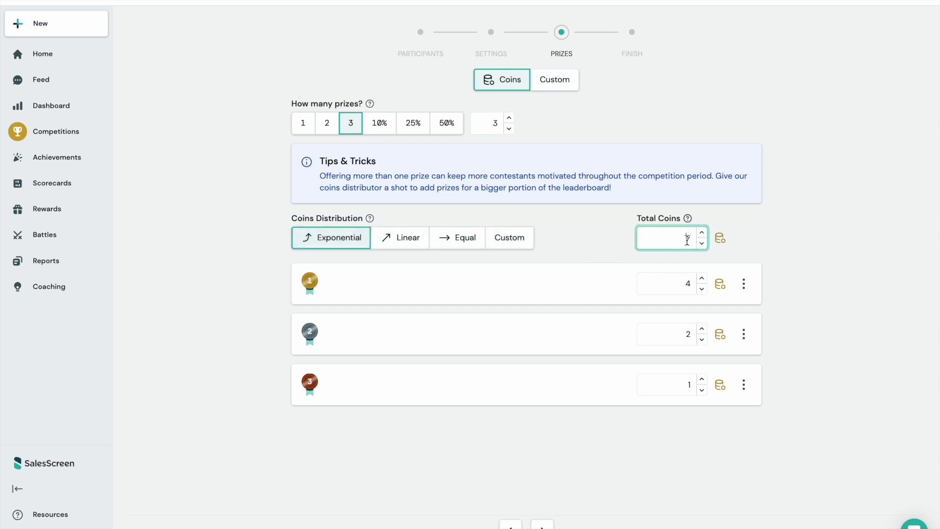
pyautogui.write('100')
# Compare the Linear and Equal coin distributions, return to Exponential, and continue to the Finish stage
pyautogui.click(407, 249)
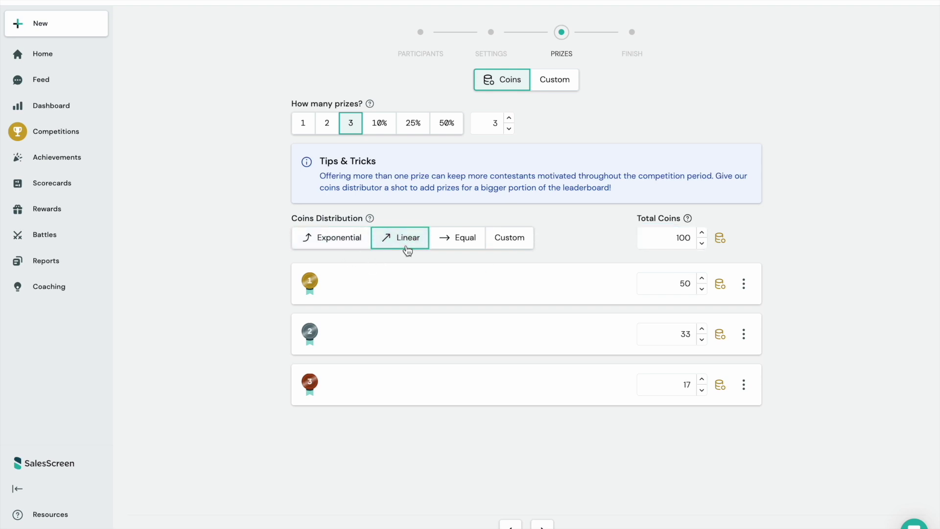
pyautogui.click(465, 246)
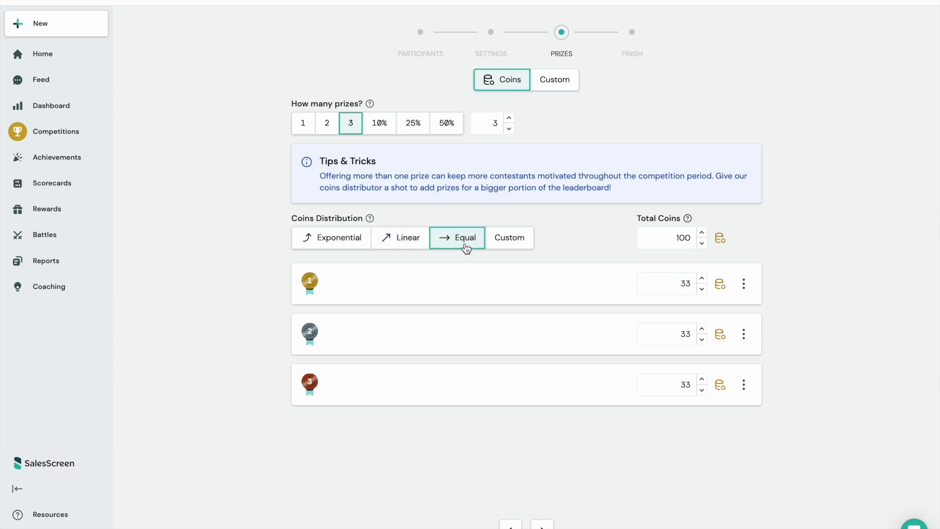
pyautogui.click(340, 244)
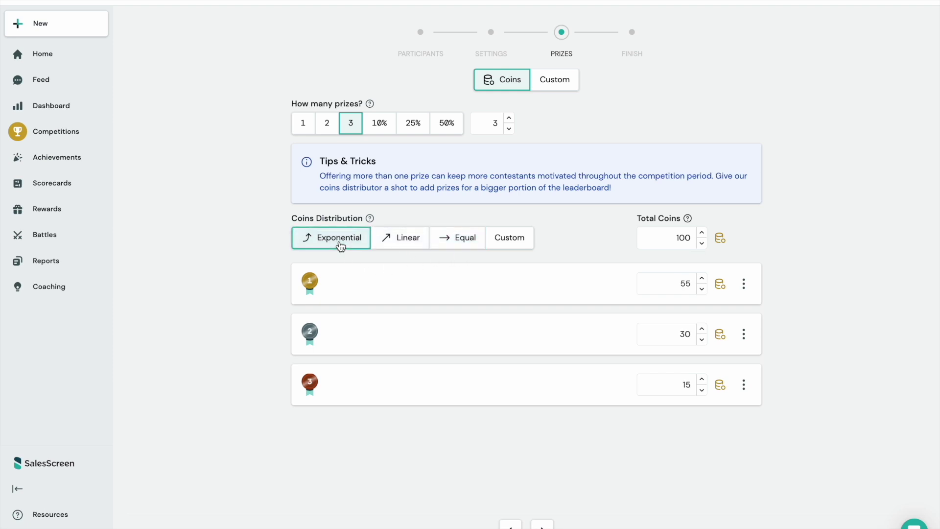
pyautogui.click(543, 524)
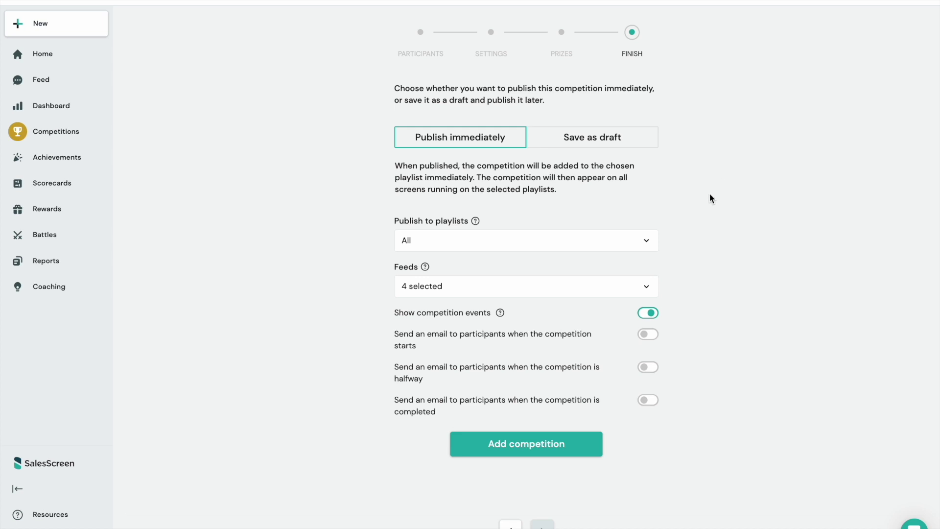
# Review the playlist and feed choices, and add the competition with immediate publishing to all playlists
pyautogui.click(650, 244)
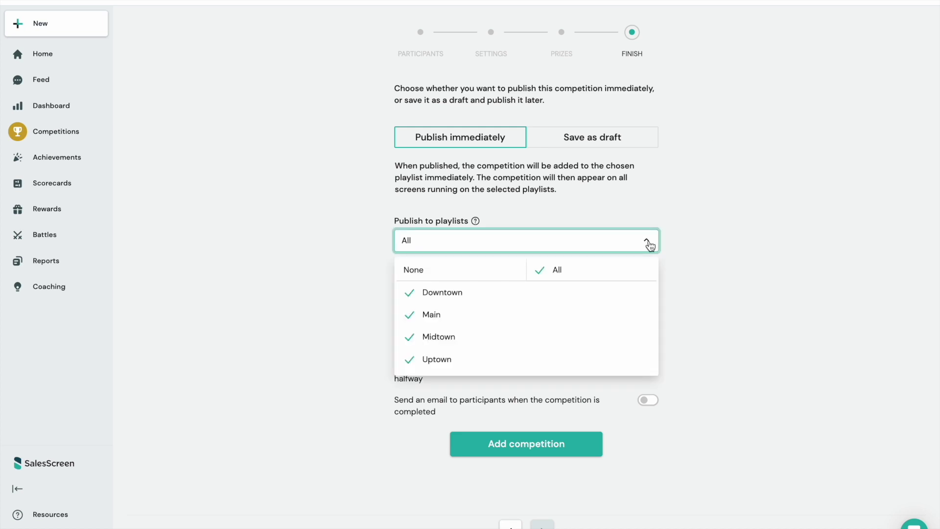
pyautogui.click(650, 245)
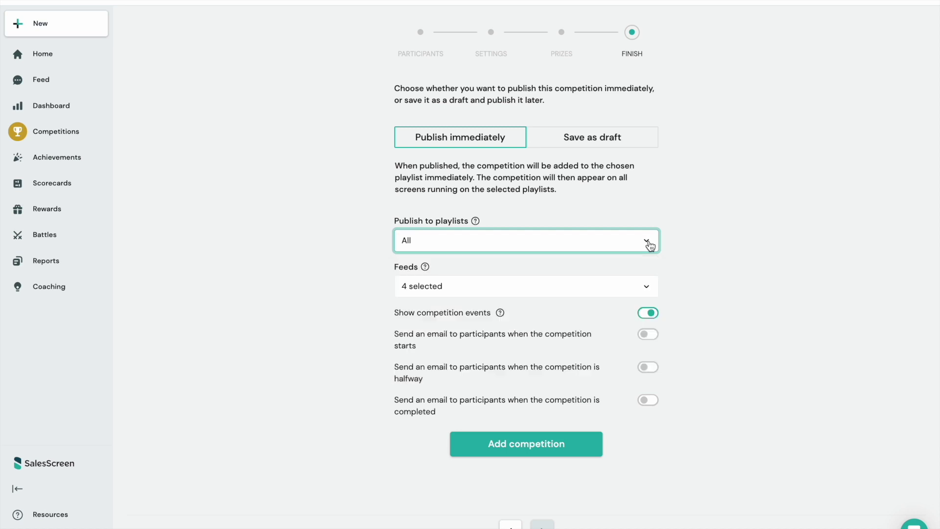
pyautogui.click(646, 294)
pyautogui.click(646, 294)
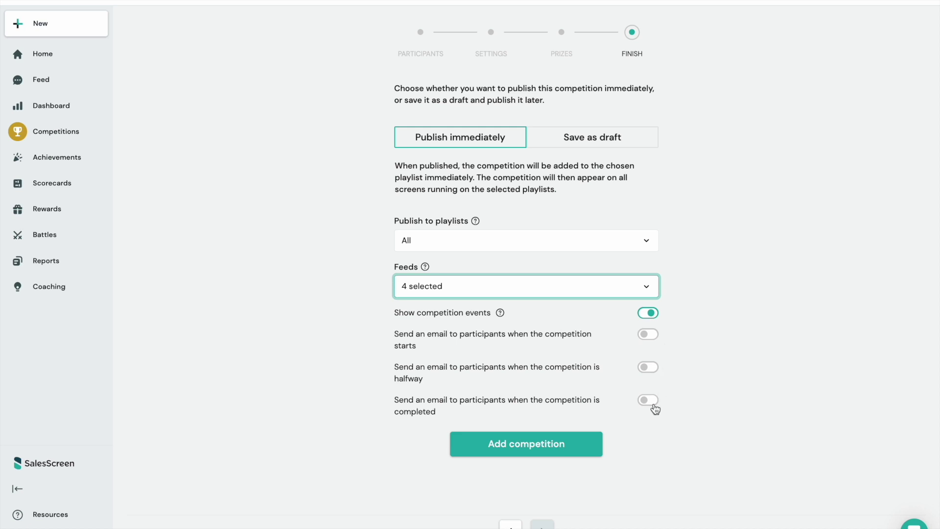
pyautogui.click(577, 447)
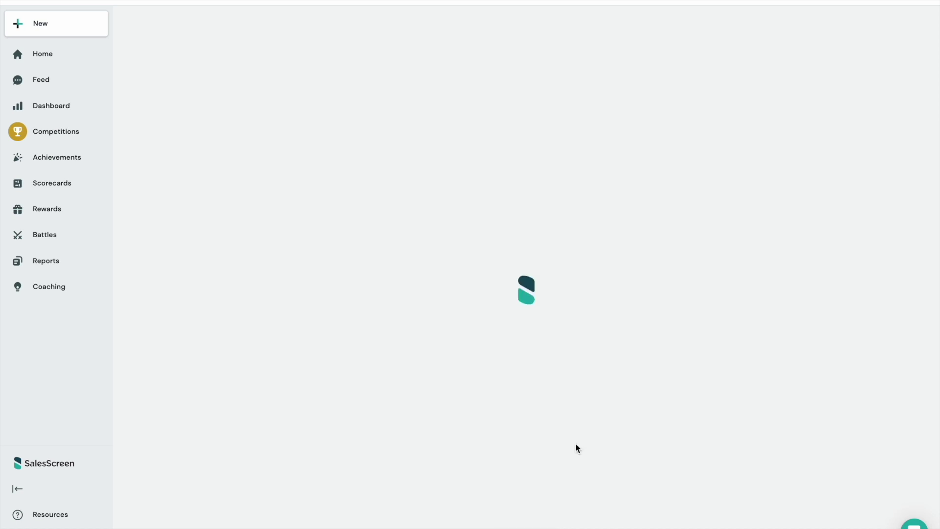
pyautogui.scroll(-3, 575, 444)
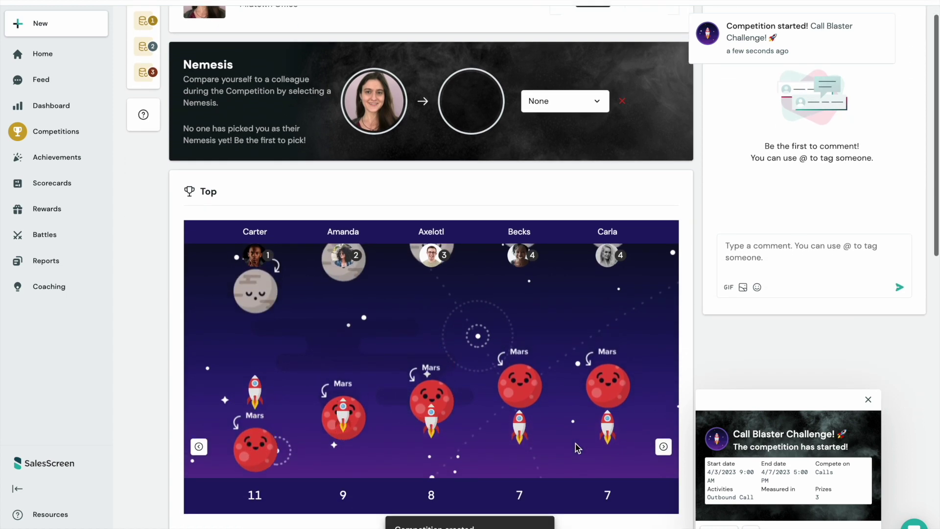